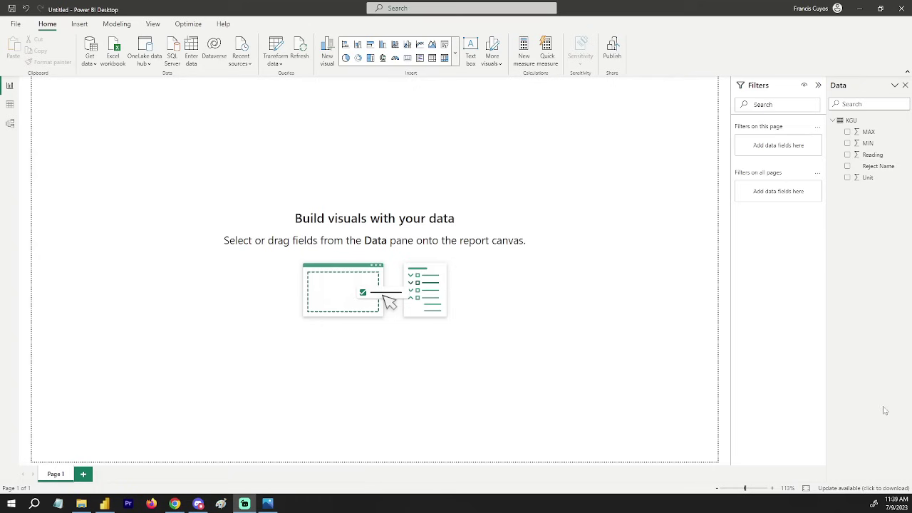
Step: Add a Line and clustered column chart and enlarge it to fill the page
left_click(270, 504)
left_click(407, 44)
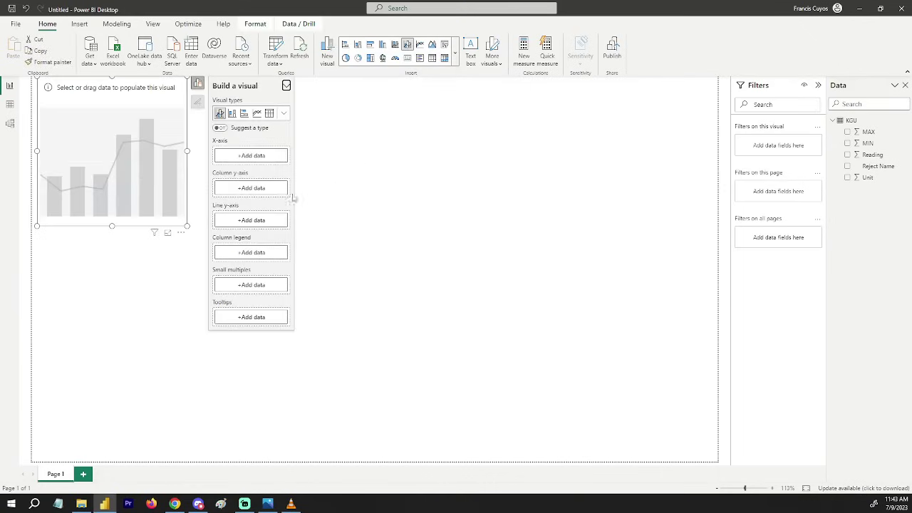
left_click_drag(184, 226, 613, 439)
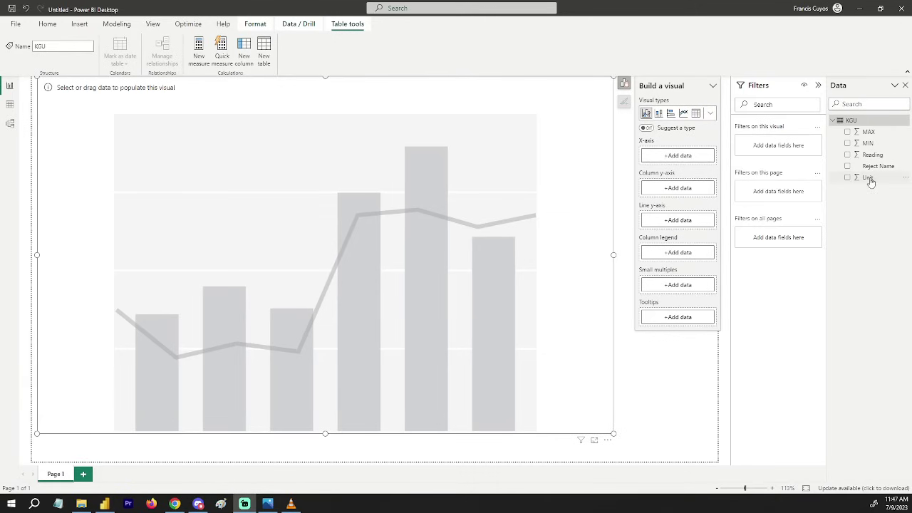
Step: Plot Count of Unit as the columns, trying Reading on the x-axis and then removing it
left_click_drag(868, 182, 684, 192)
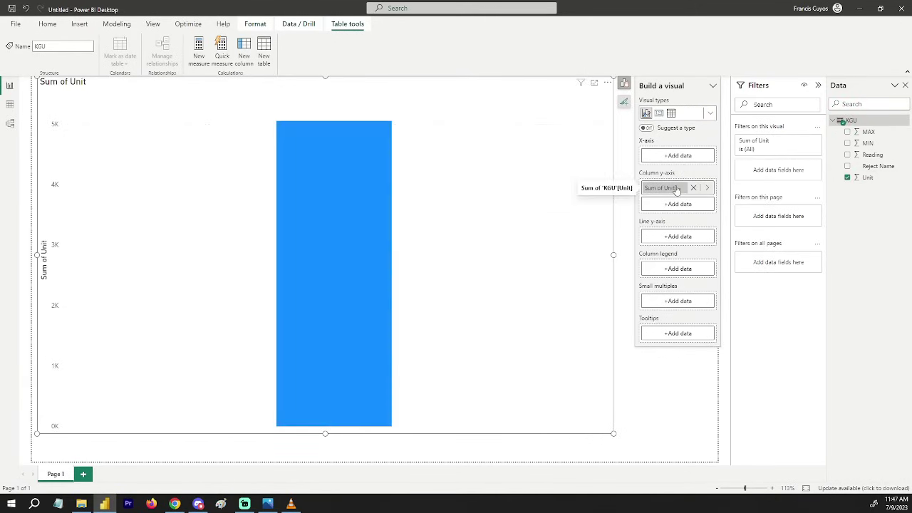
left_click(677, 188)
left_click(738, 216)
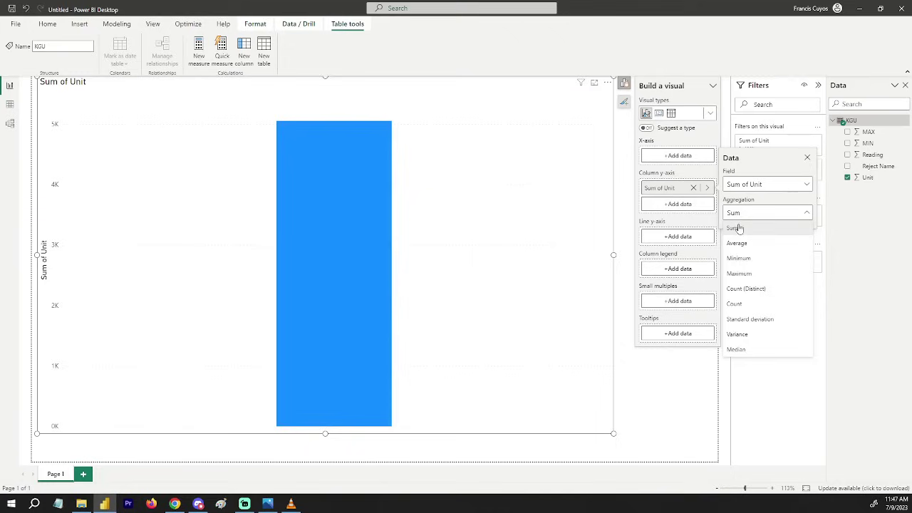
left_click(734, 305)
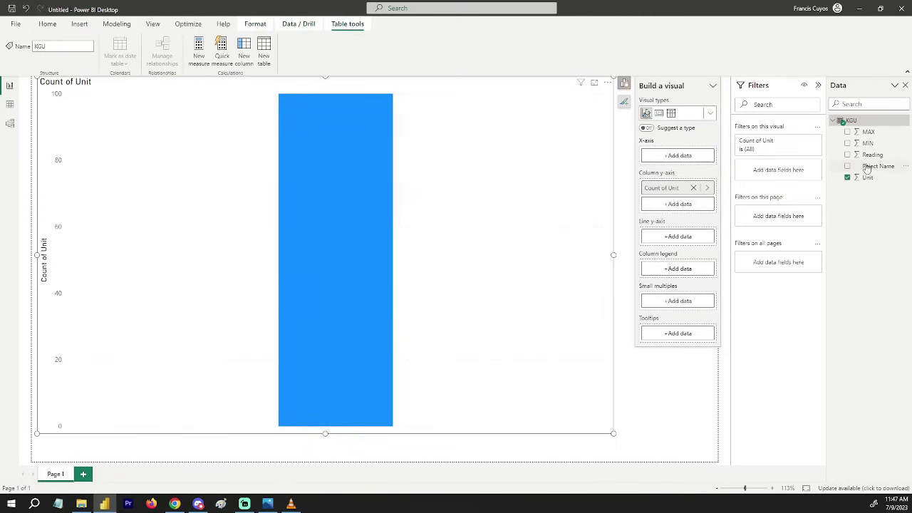
left_click_drag(867, 161, 669, 156)
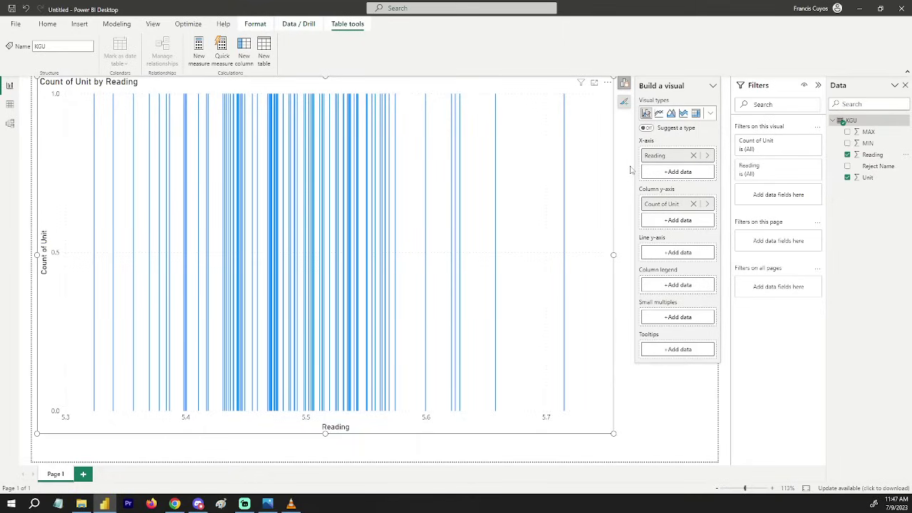
left_click(693, 155)
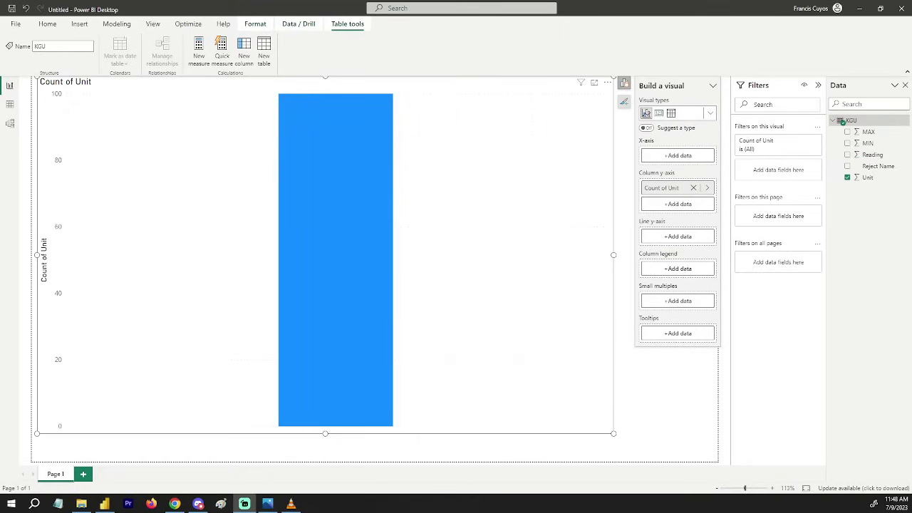
Step: Group Reading into 20 bins by bin count and put Reading (bins) on the x-axis
right_click(872, 155)
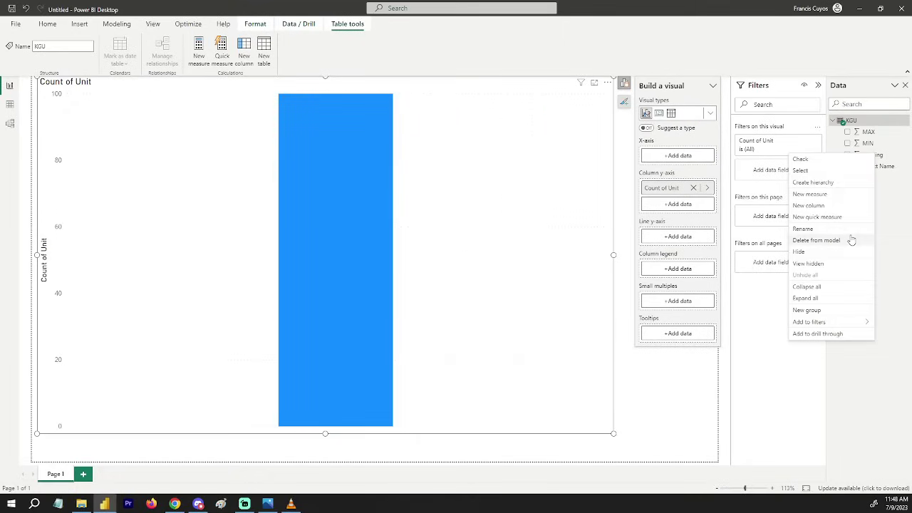
left_click(815, 313)
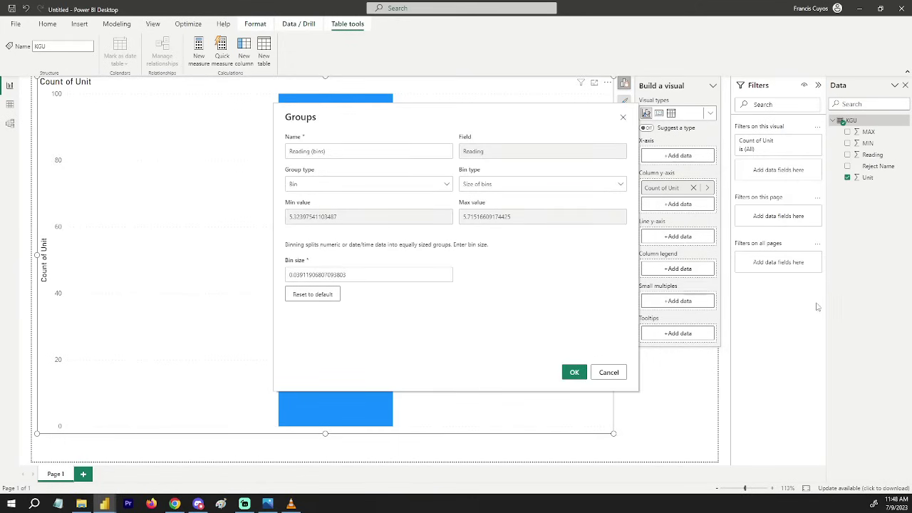
left_click(585, 185)
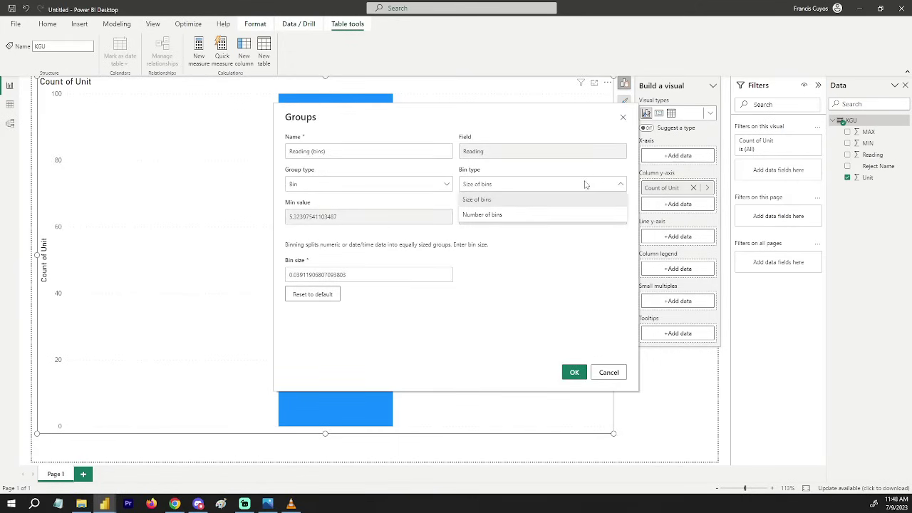
left_click(503, 217)
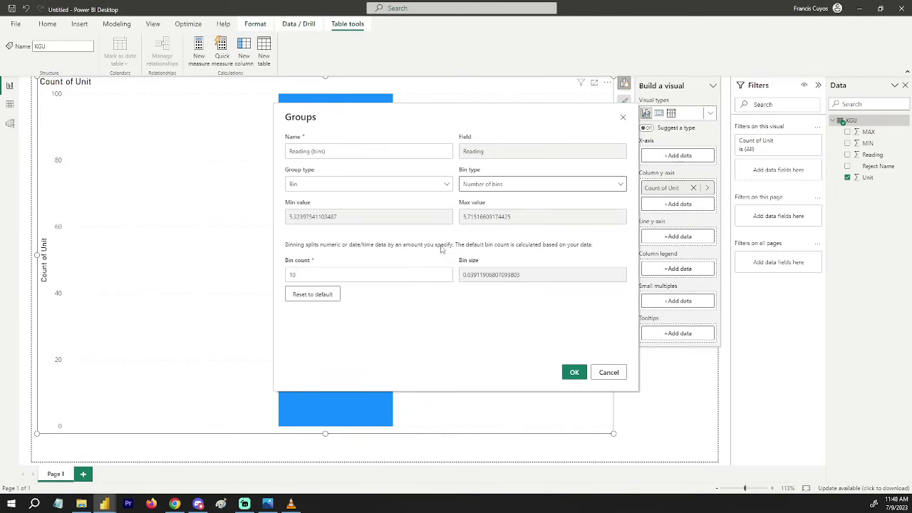
left_click_drag(330, 279, 268, 278)
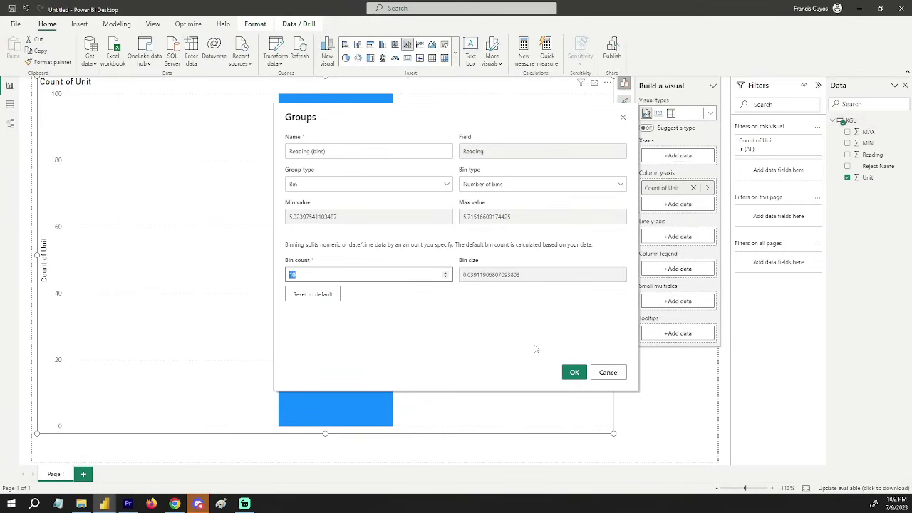
type("20")
left_click(574, 372)
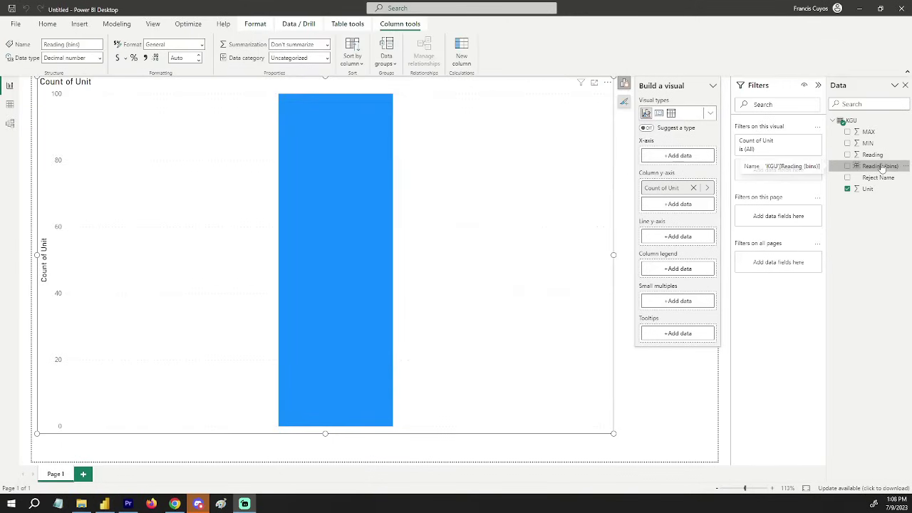
left_click_drag(882, 166, 688, 155)
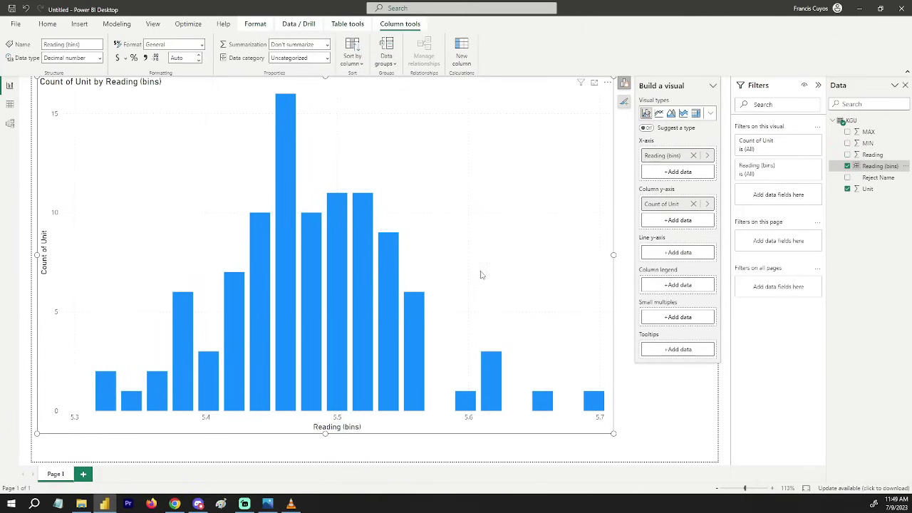
Step: Shrink the histogram to the upper left and add a small new visual below it
mouse_move(106, 391)
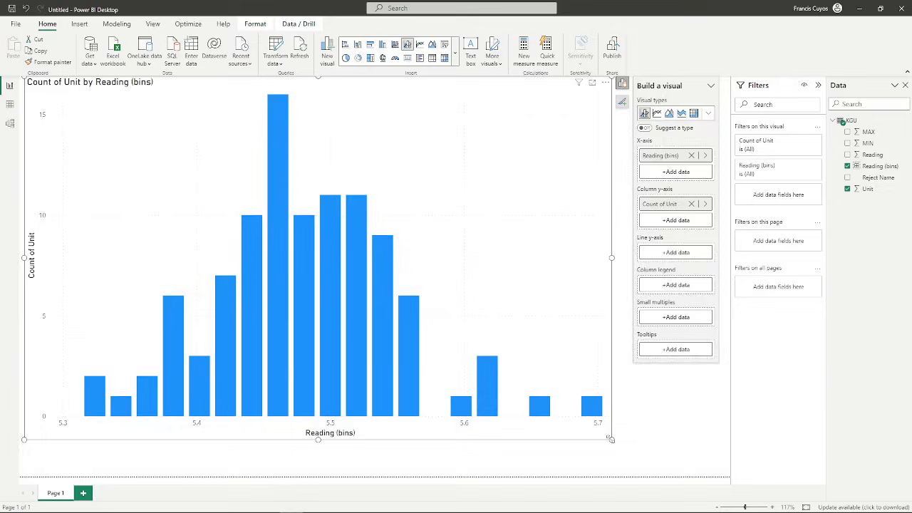
left_click_drag(610, 439, 518, 347)
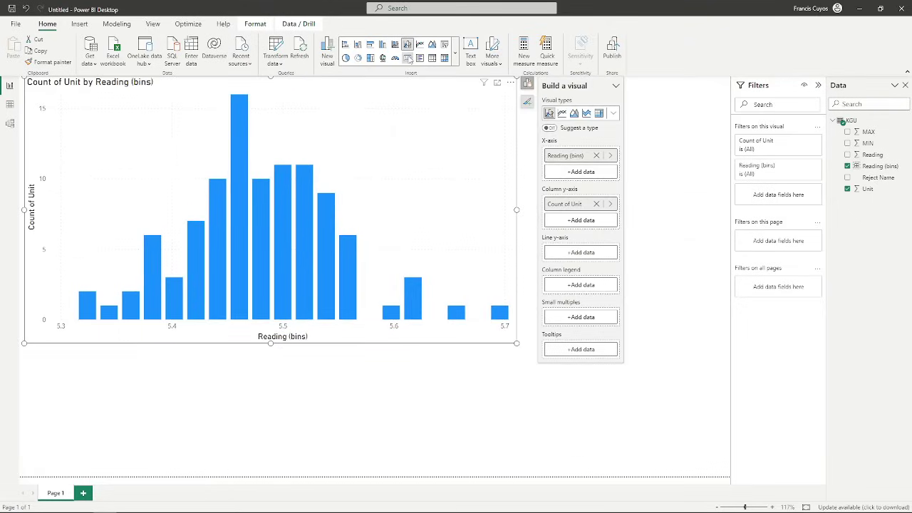
left_click(374, 386)
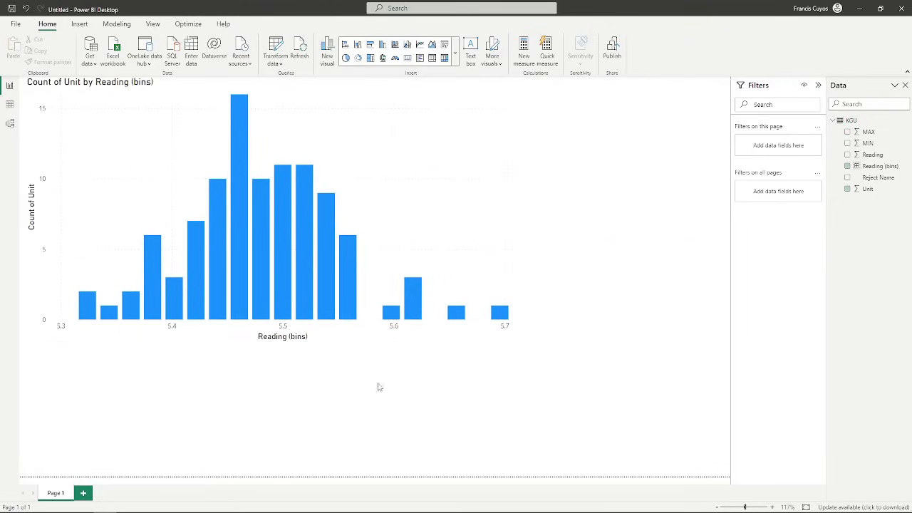
left_click(406, 58)
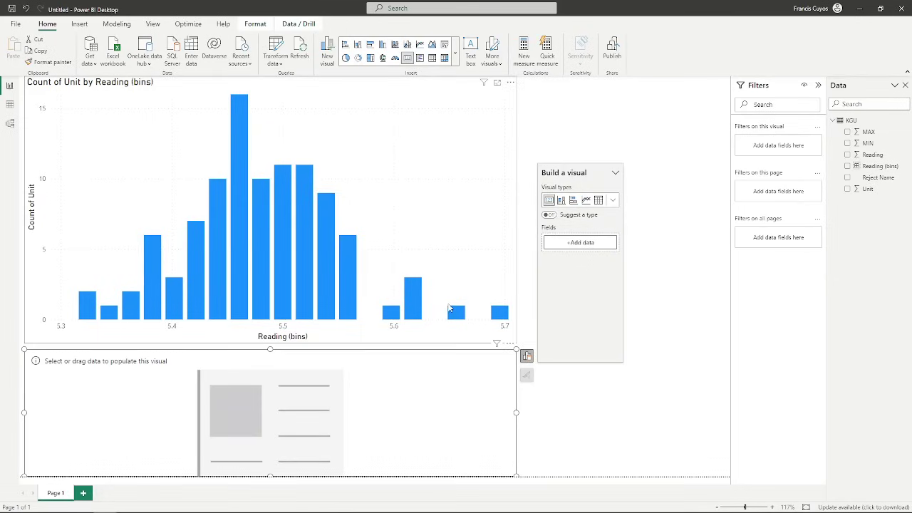
left_click_drag(516, 412, 205, 411)
left_click_drag(118, 475, 124, 410)
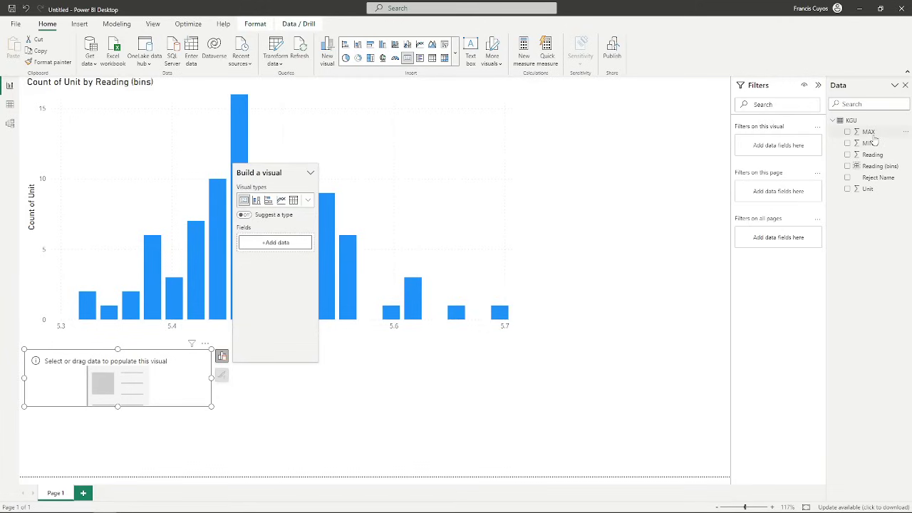
Step: Show the Average of Reading (5.49) on the new card
left_click_drag(870, 157, 116, 382)
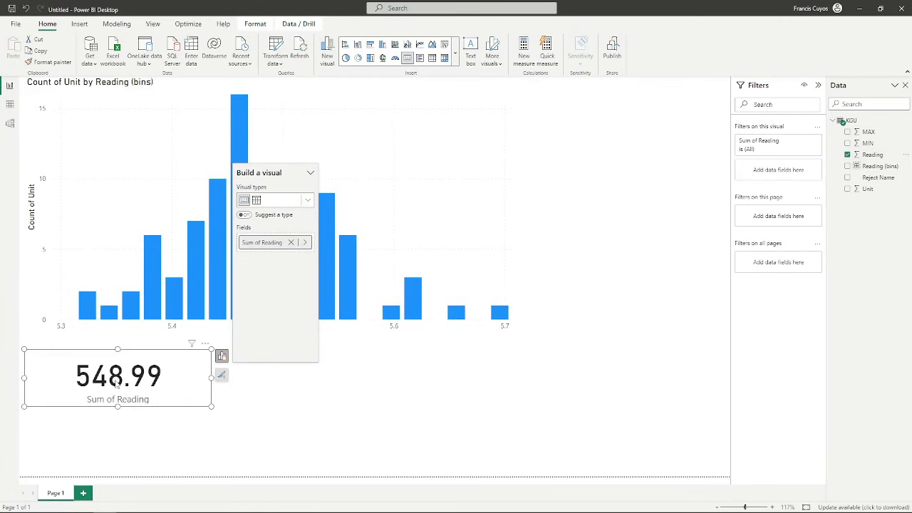
left_click(222, 355)
left_click(221, 355)
left_click(305, 243)
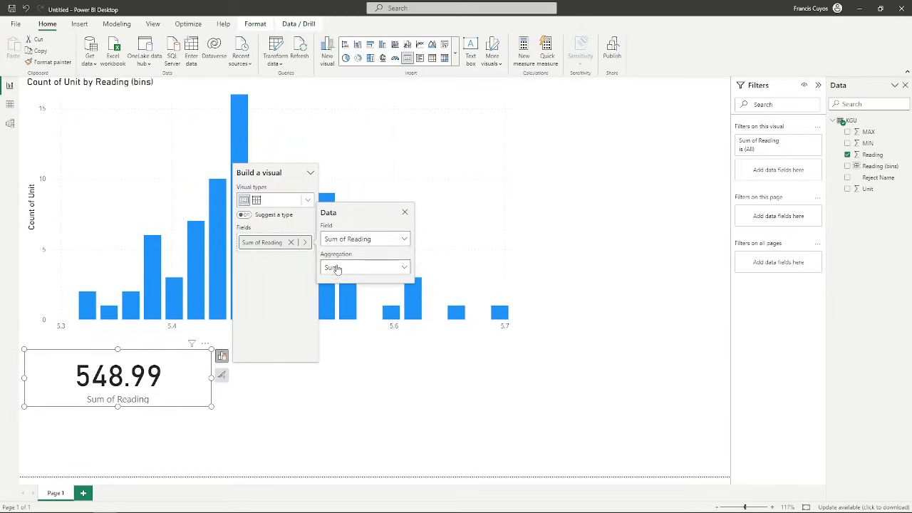
left_click(332, 268)
left_click(334, 298)
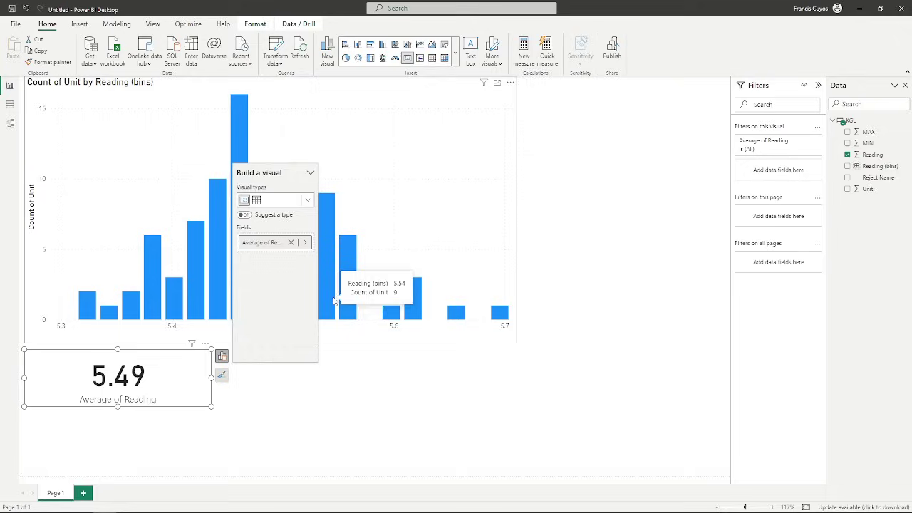
left_click(292, 389)
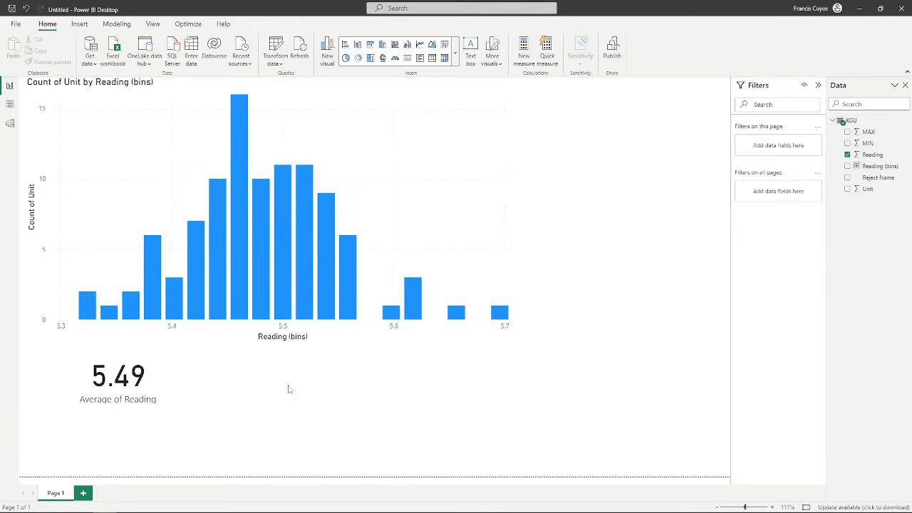
left_click(200, 390)
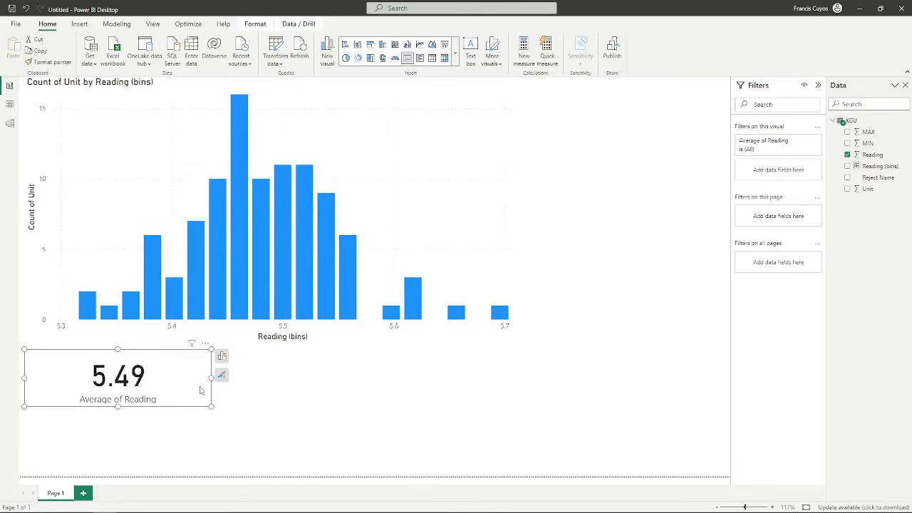
Step: Duplicate the average card with Ctrl+C/Ctrl+V and move the copy to its right
key("ctrl+c")
key("ctrl+v")
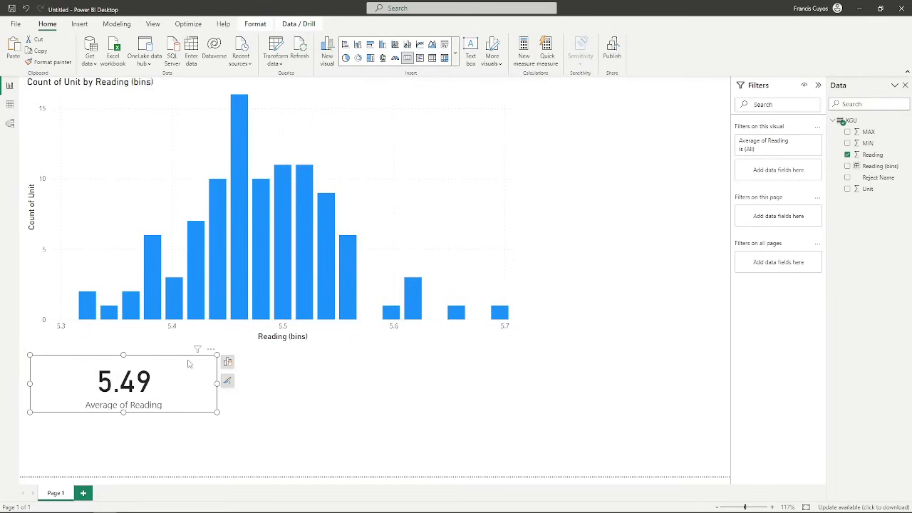
left_click_drag(187, 363, 386, 358)
Step: Change the copied card's Reading aggregation to Standard deviation, showing 0.07
left_click(428, 356)
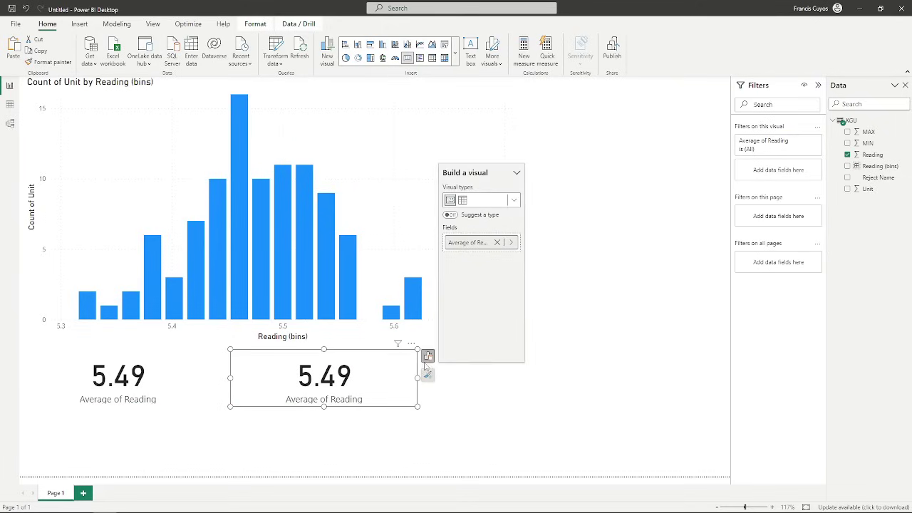
left_click(511, 242)
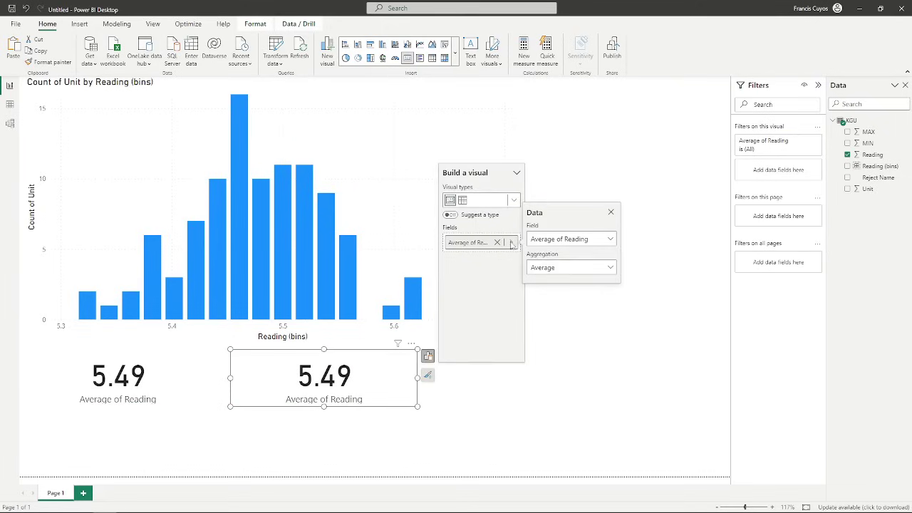
left_click(588, 267)
left_click(553, 374)
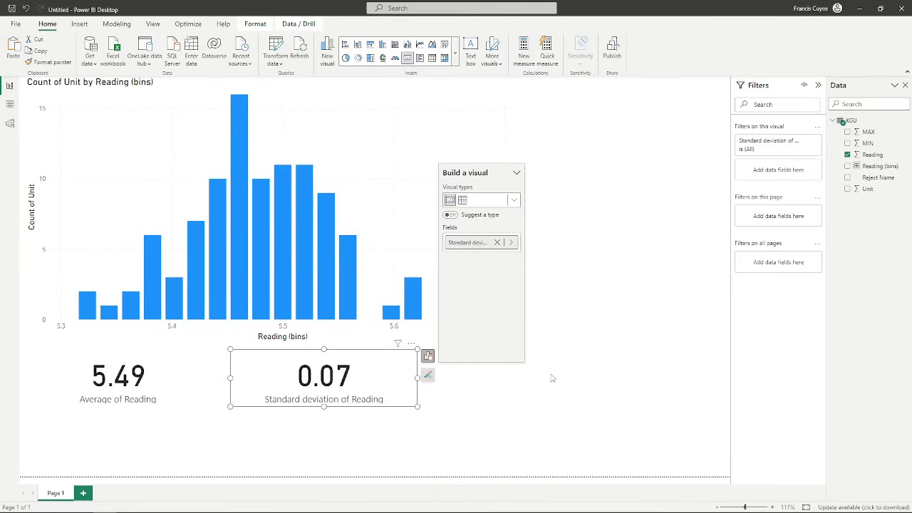
left_click(463, 214)
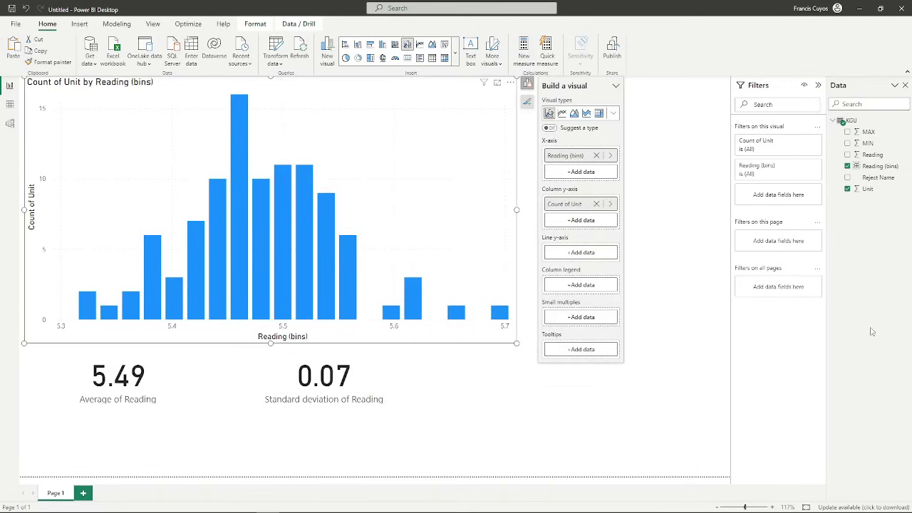
Step: Add a KGU column: Distribution Curve = NORM.DIST(KGU[Reading],5.49,.07,false)
right_click(855, 122)
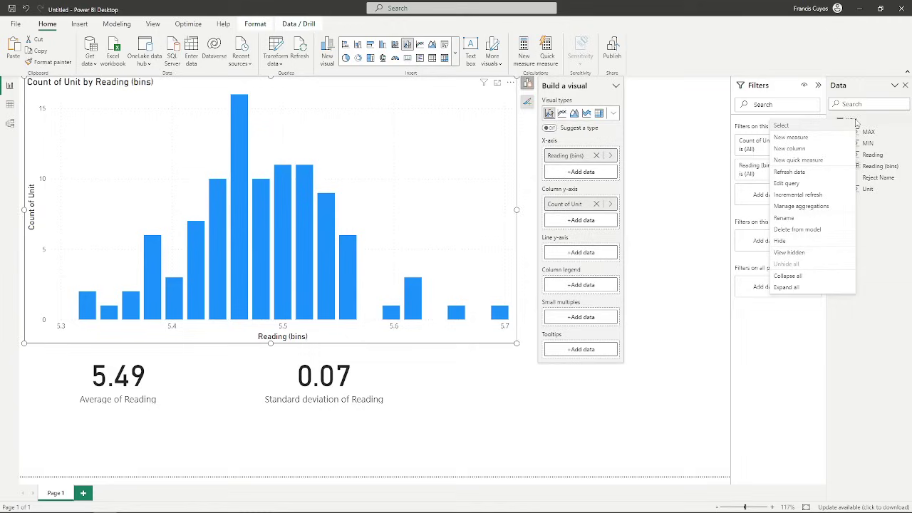
key("Escape")
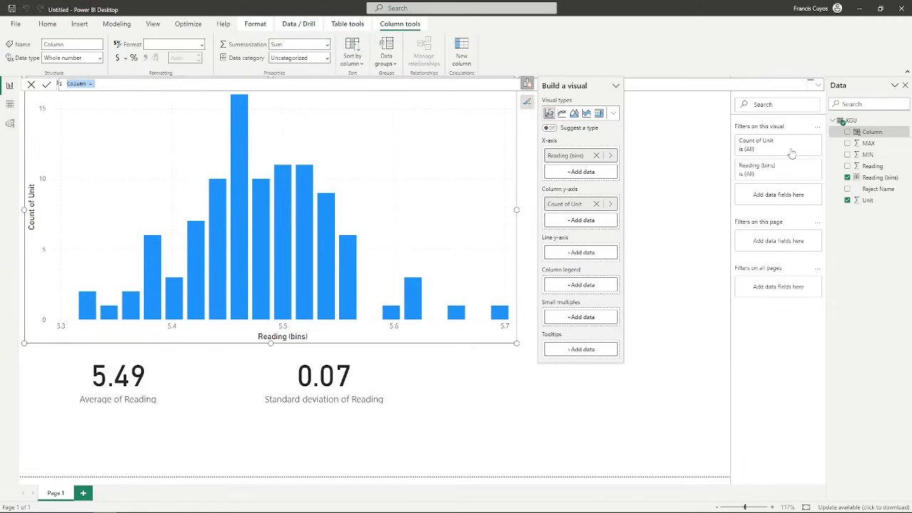
type("O")
type("stributio")
type("n")
type(" Curve")
type(" = ")
type("No")
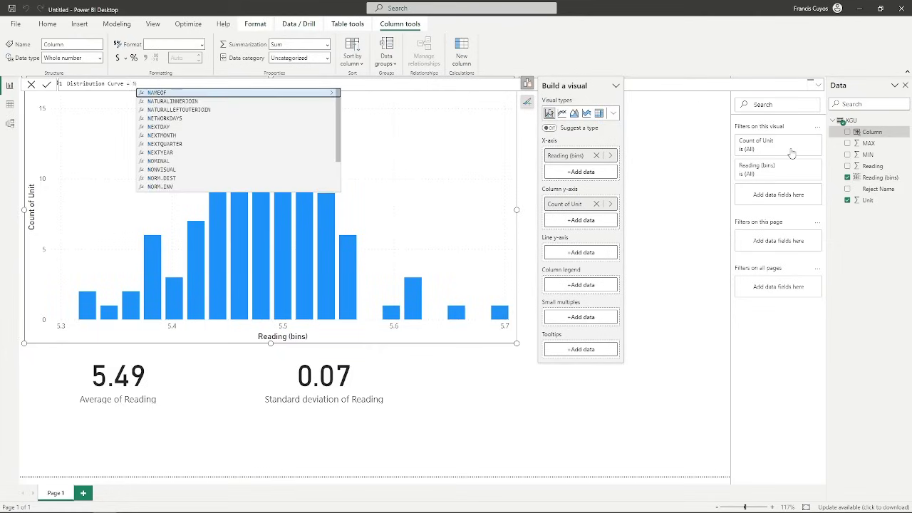
type("r")
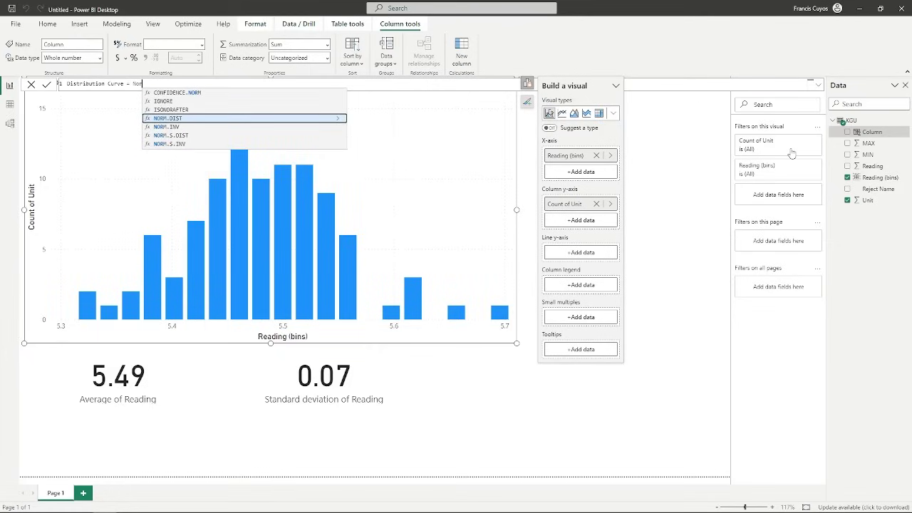
left_click(288, 119)
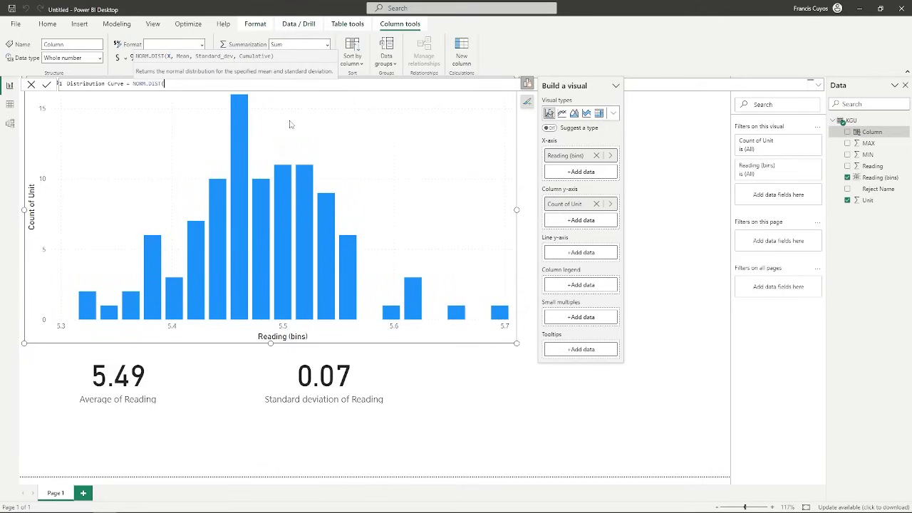
type("read")
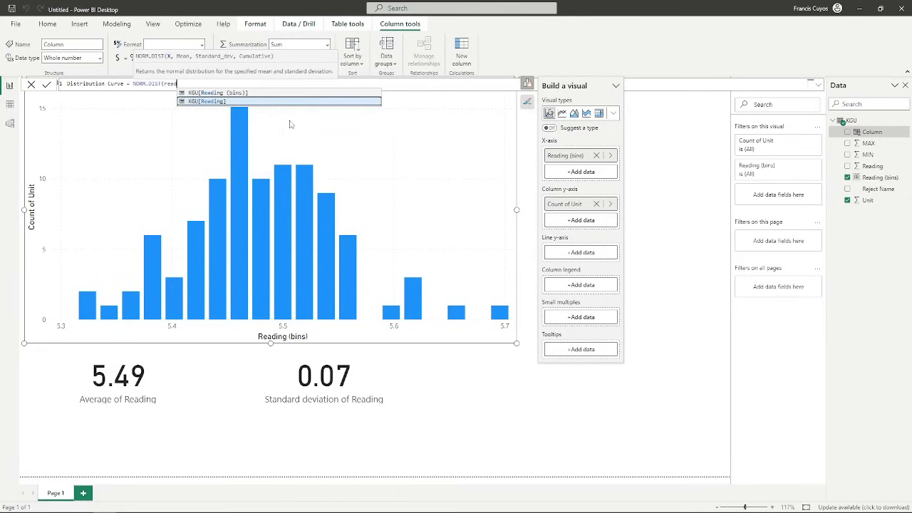
left_click(232, 101)
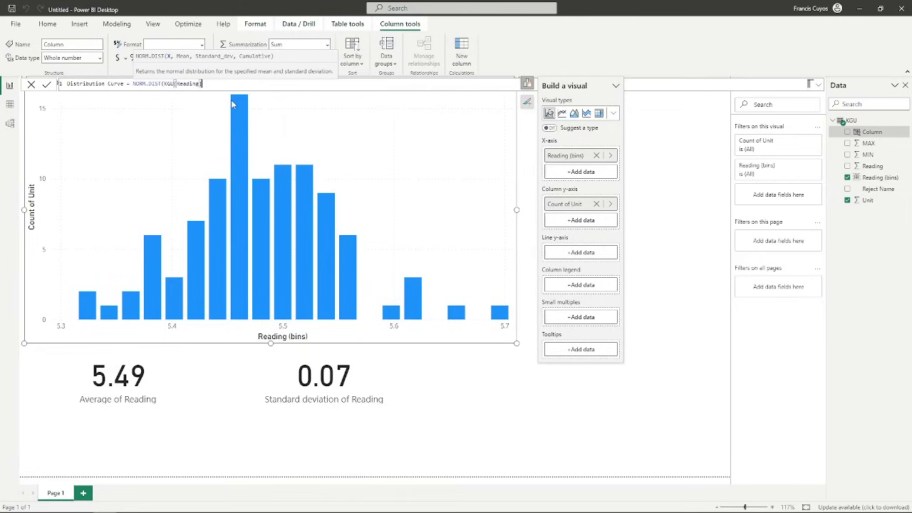
type(",")
type("5.49,.")
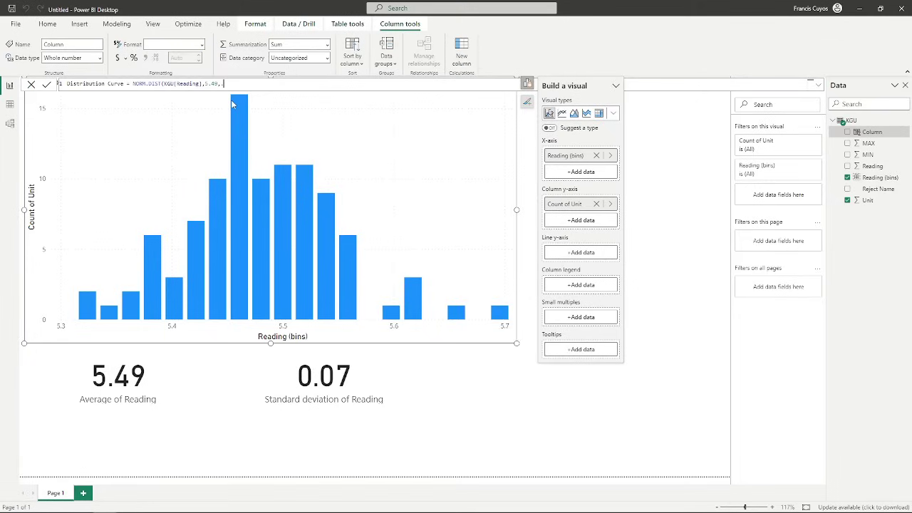
type("07,fa")
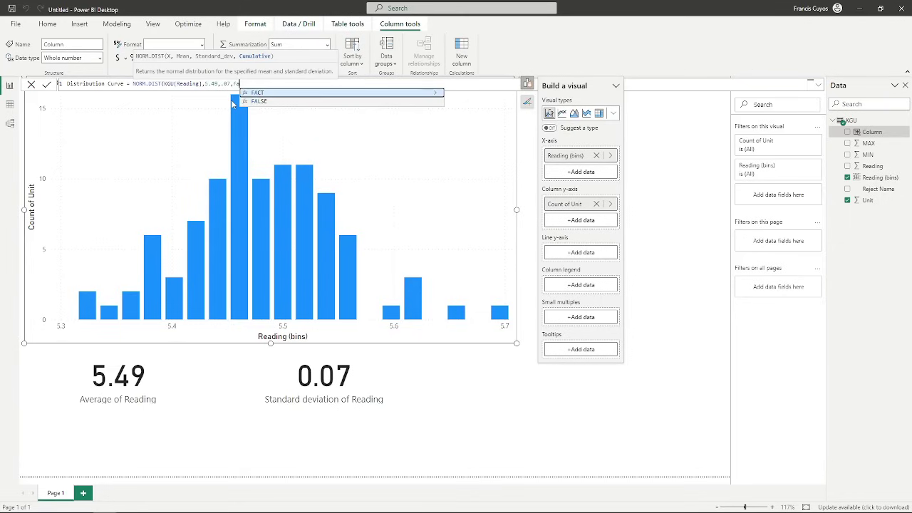
type("lse)")
key("Return")
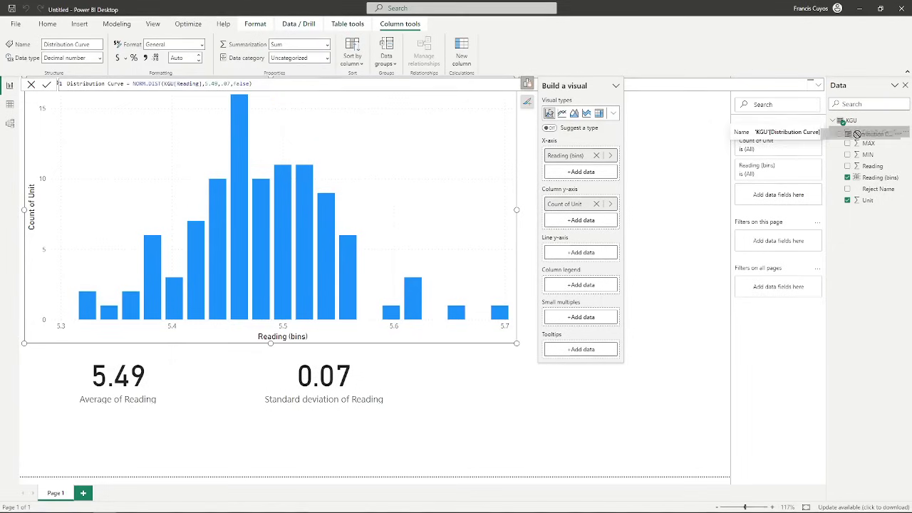
Step: Add Average of Distribution Curve as the chart's line series on a secondary y-axis
left_click_drag(878, 132, 574, 253)
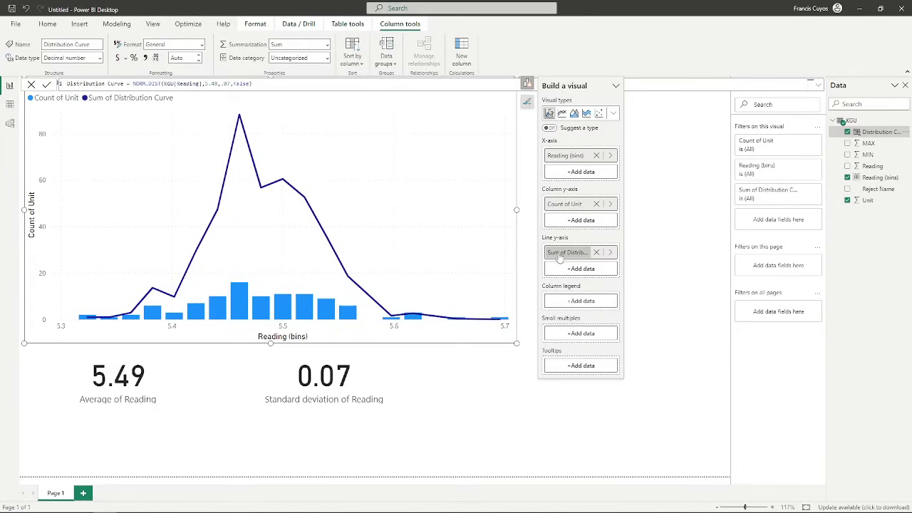
right_click(590, 252)
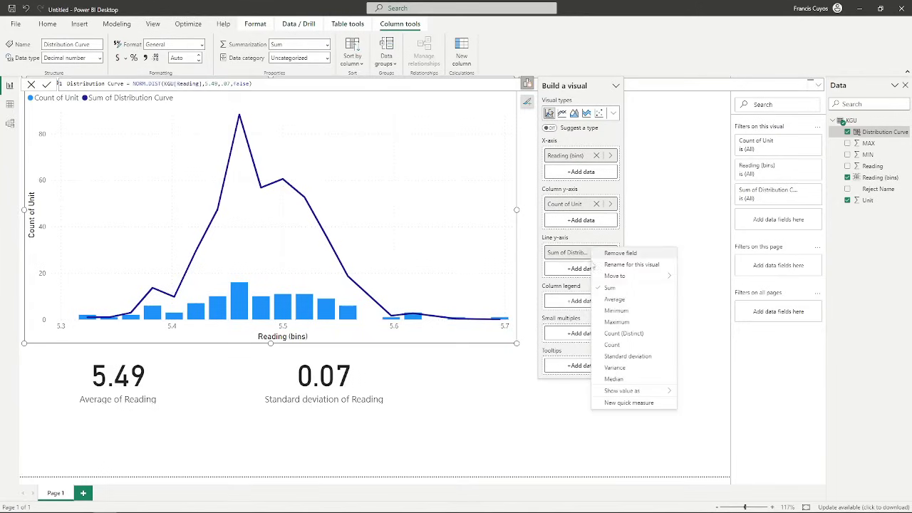
left_click(616, 299)
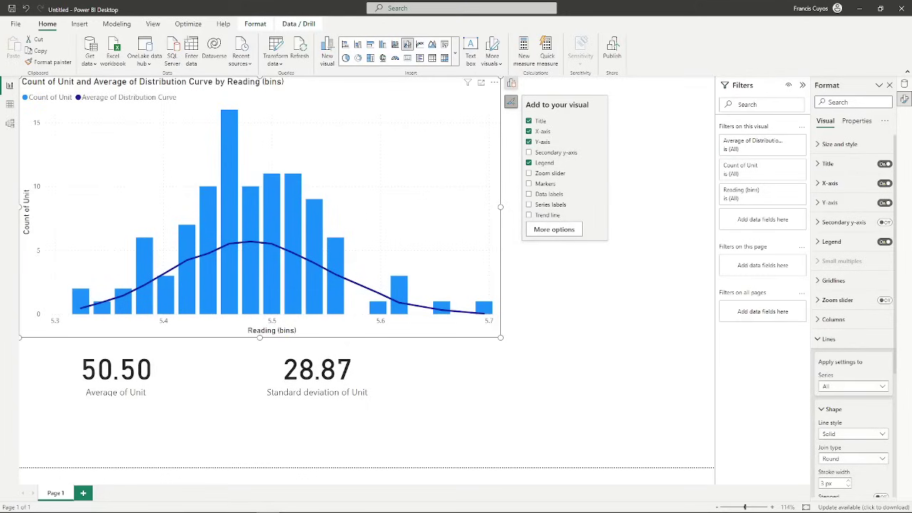
left_click(884, 223)
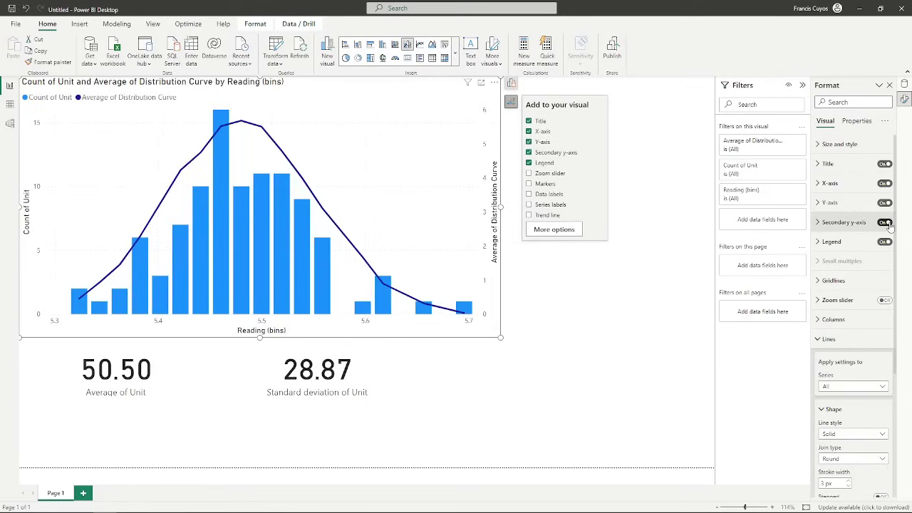